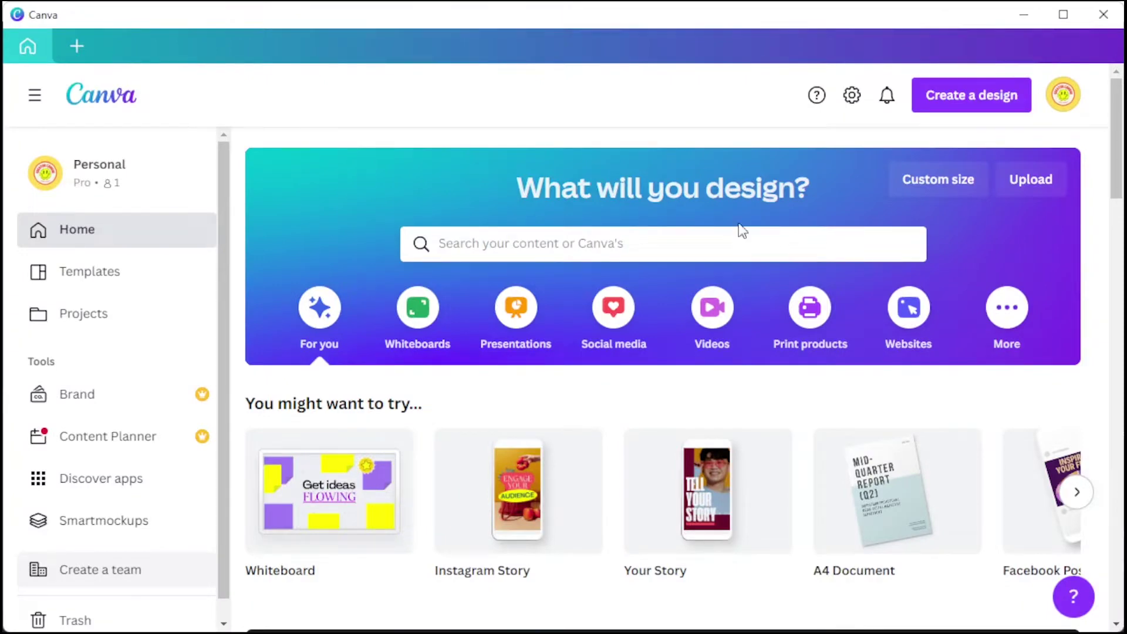
Search Canva templates for 'desktop organizer' and scroll through the results
{"action": "type", "text": "desktop organizer"}
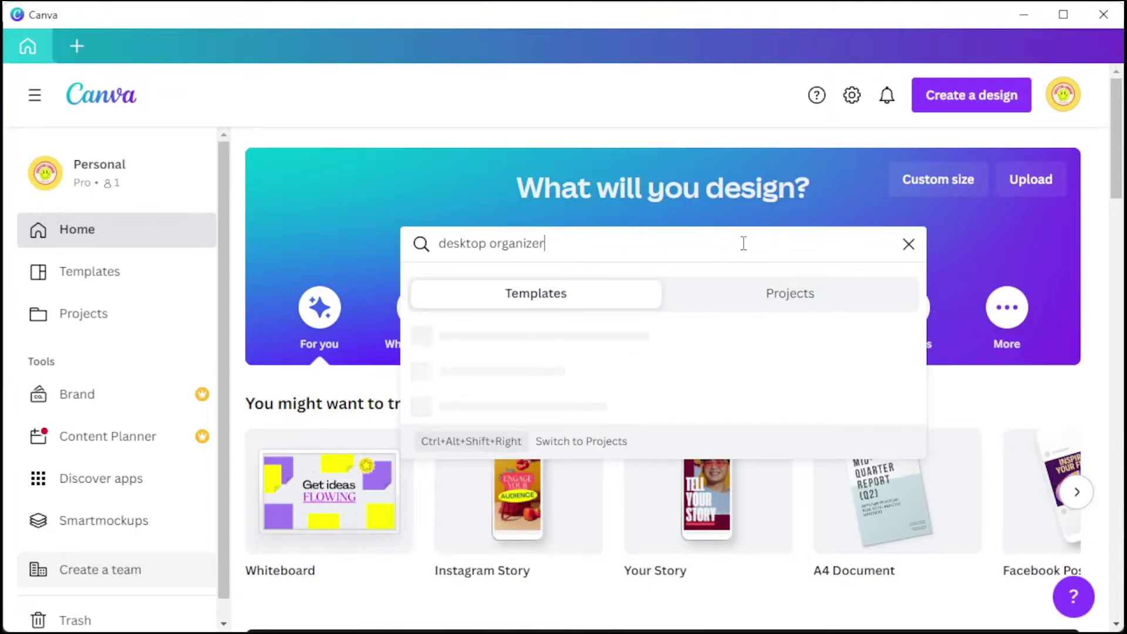
{"action": "key", "text": "Return"}
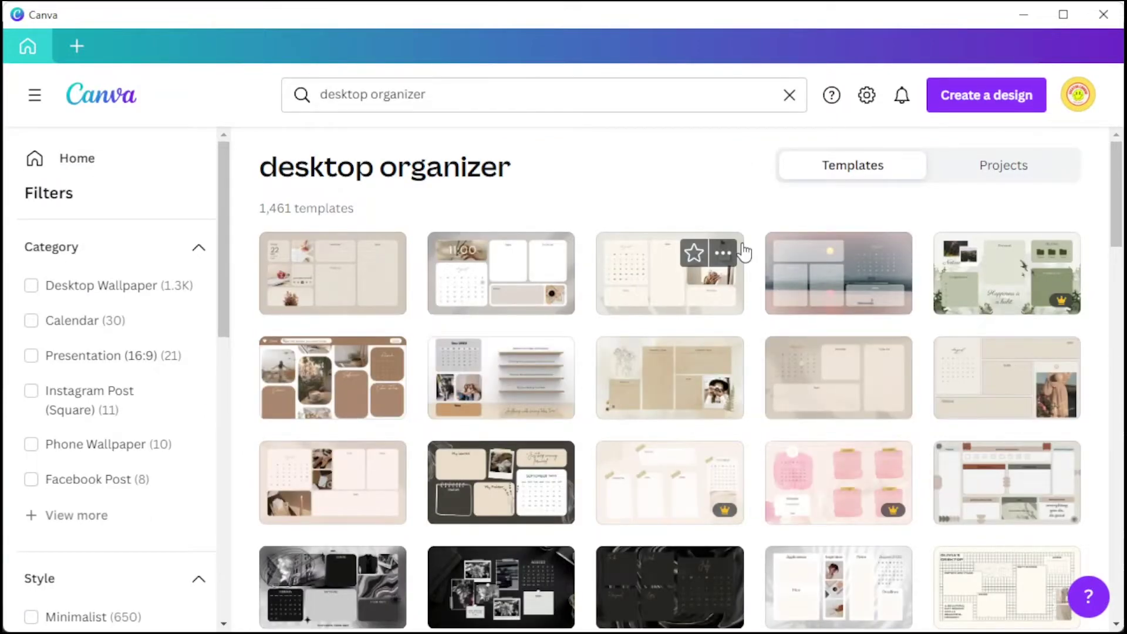
{"action": "scroll", "coordinate": [744, 252], "scroll_direction": "down", "scroll_amount": 2}
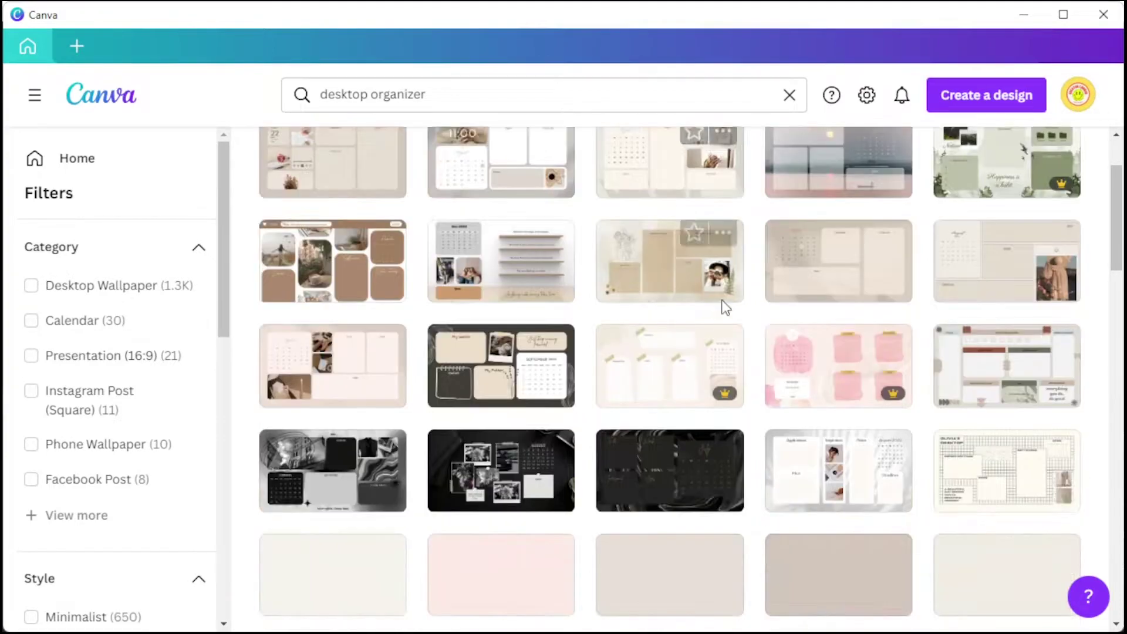
{"action": "scroll", "coordinate": [722, 307], "scroll_direction": "down", "scroll_amount": 2}
{"action": "scroll", "coordinate": [926, 425], "scroll_direction": "down", "scroll_amount": 2}
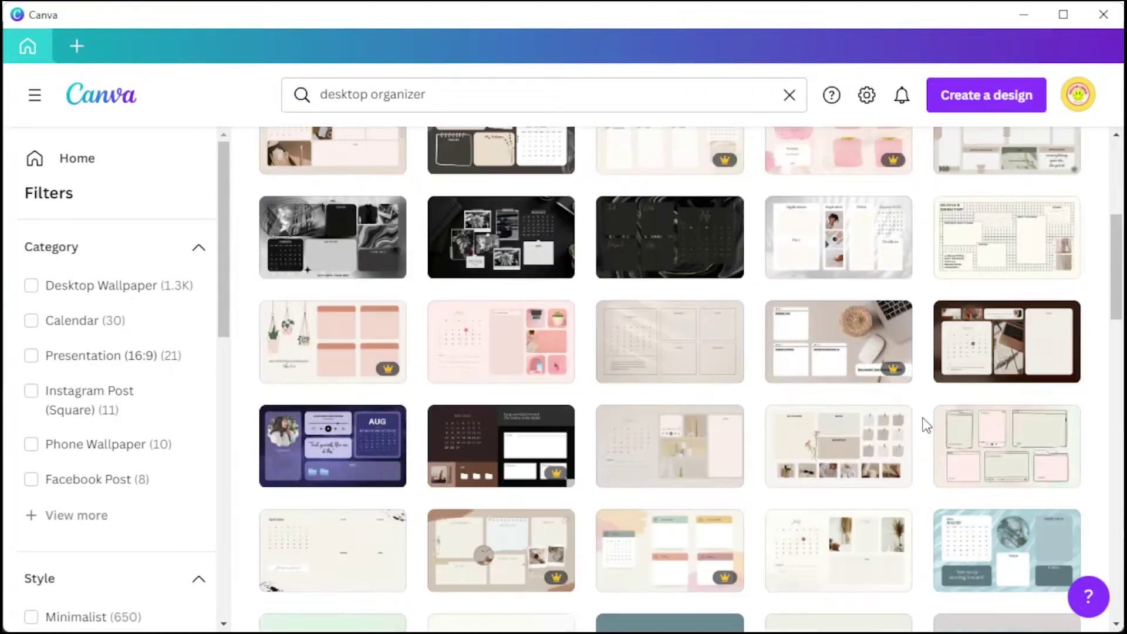
{"action": "scroll", "coordinate": [926, 425], "scroll_direction": "down", "scroll_amount": 2}
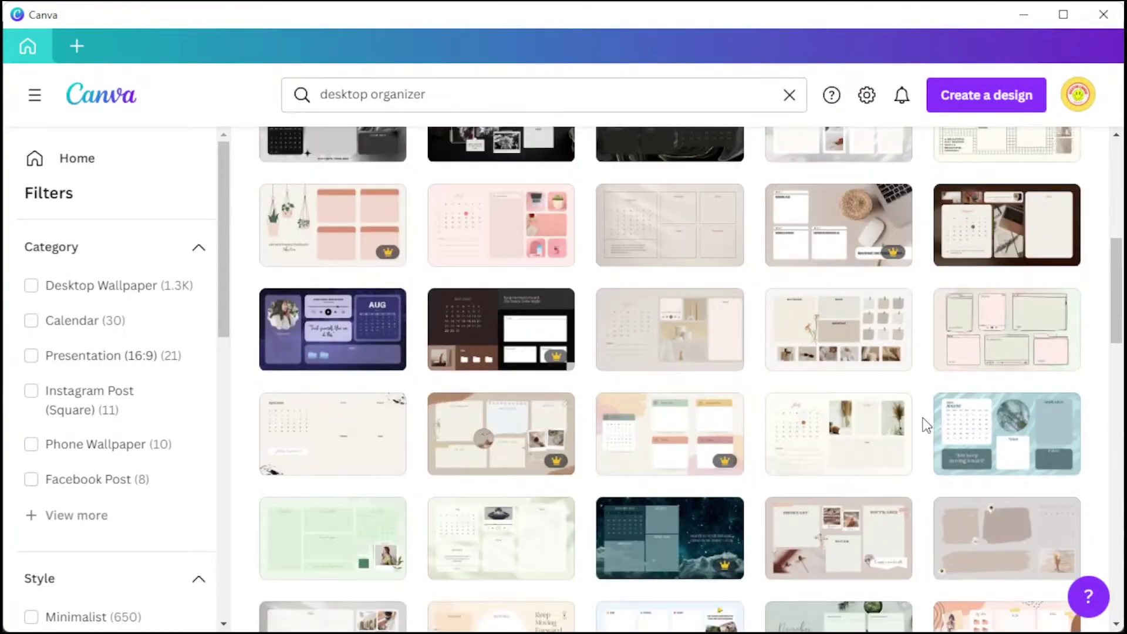
{"action": "scroll", "coordinate": [141, 415], "scroll_direction": "down", "scroll_amount": 6}
Filter the results to the Minimalist and Aesthetic styles
{"action": "left_click", "coordinate": [107, 267]}
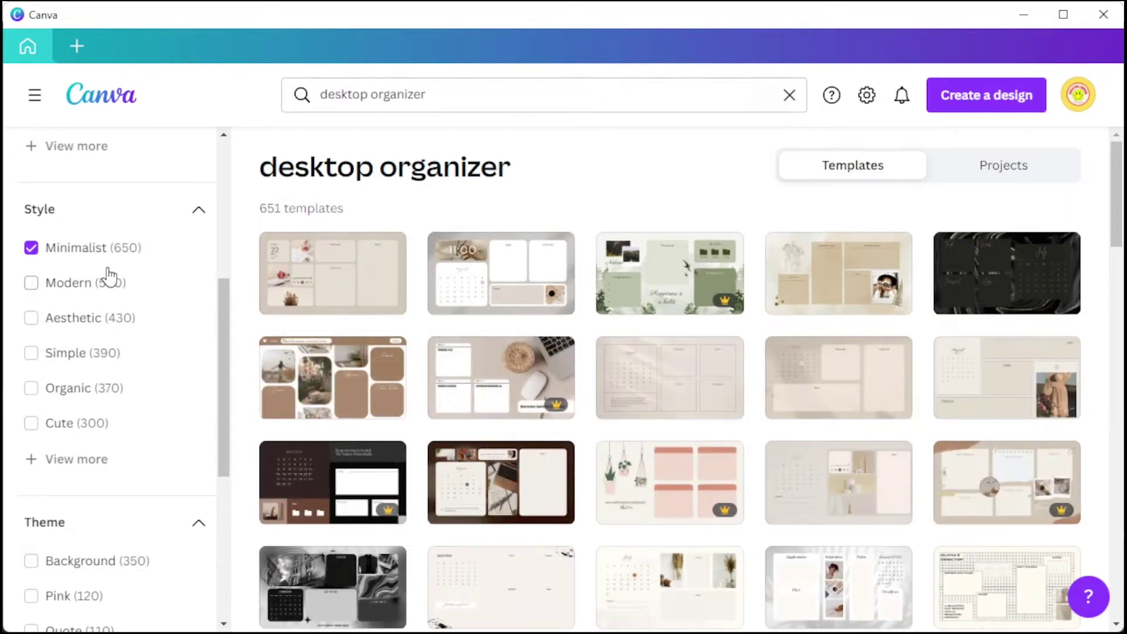
{"action": "left_click", "coordinate": [88, 320]}
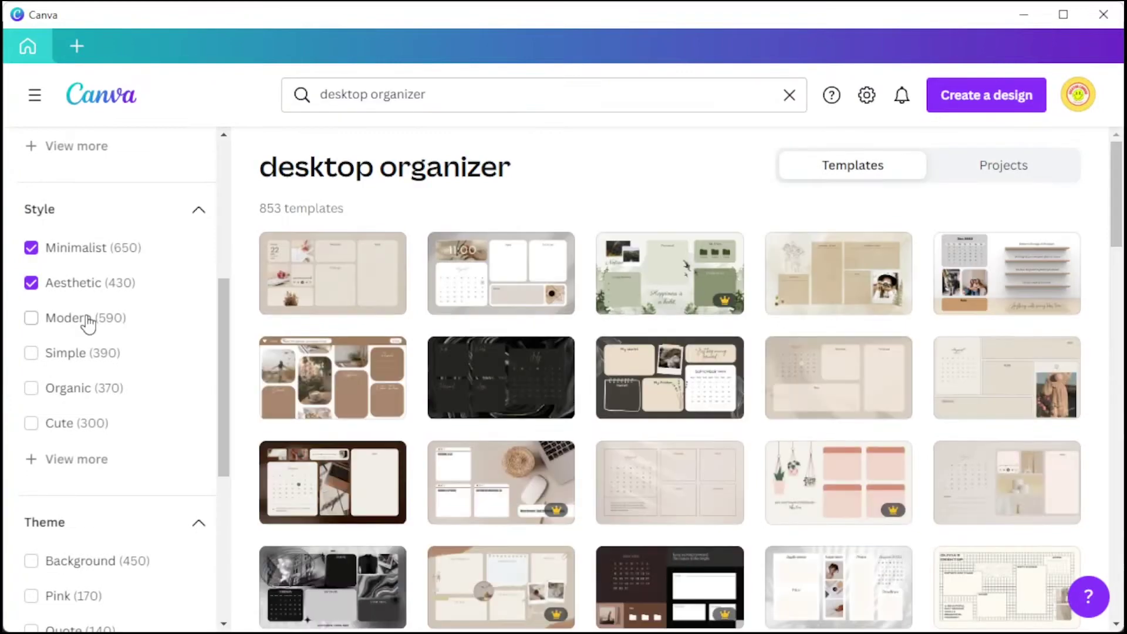
{"action": "left_click", "coordinate": [984, 111]}
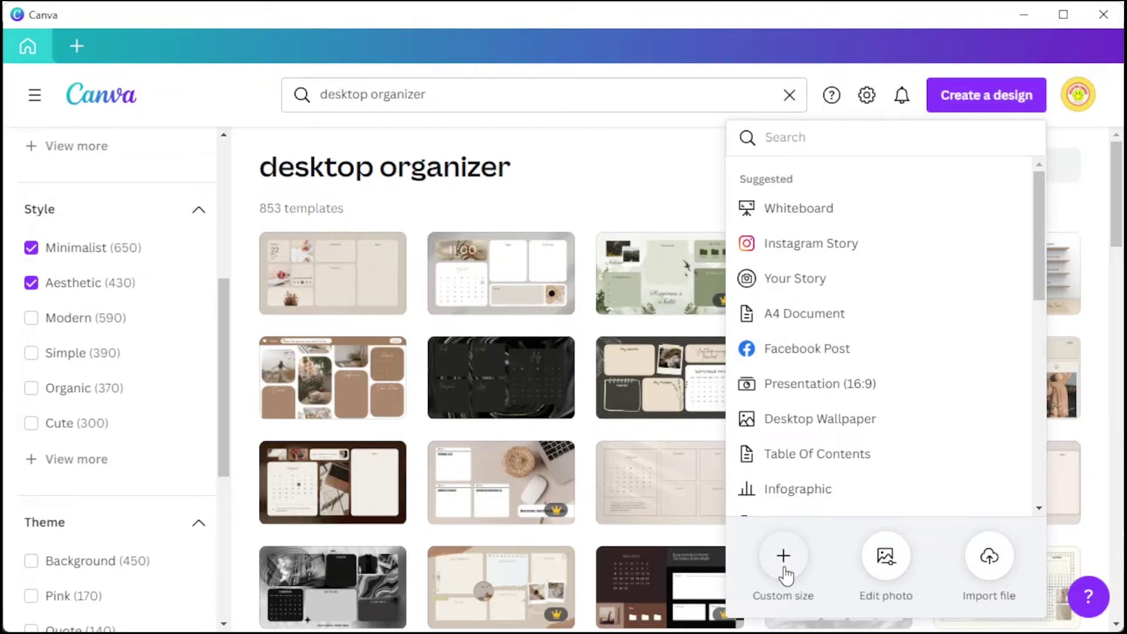
Check the Custom size options, then open the Pastel Minimalist Organizer Desktop Wallpaper template
{"action": "left_click", "coordinate": [785, 557]}
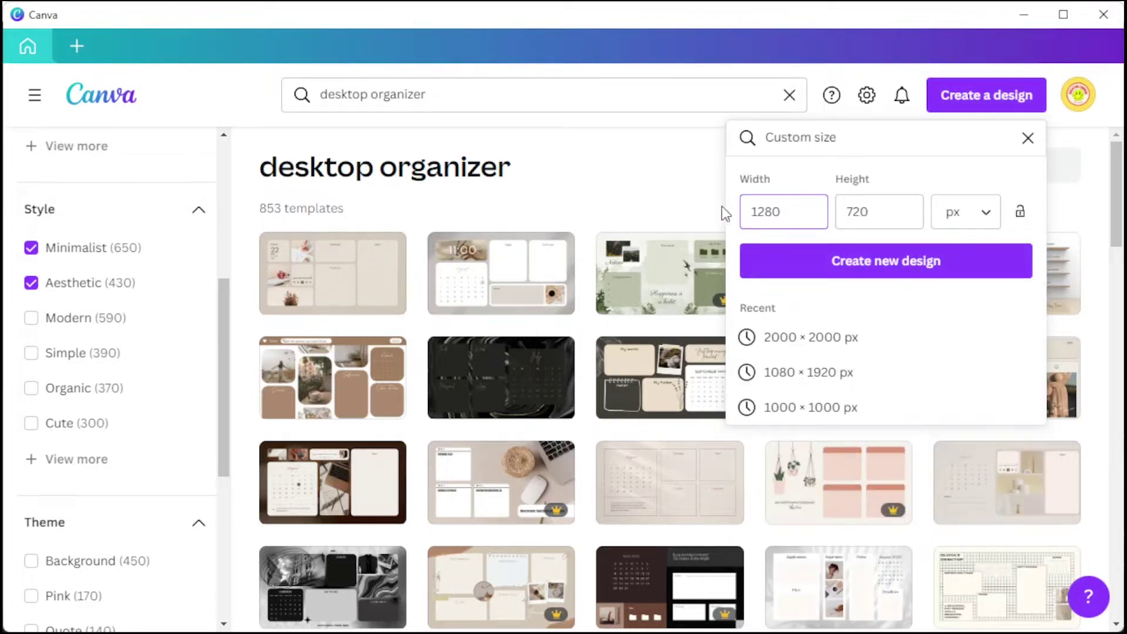
{"action": "left_click", "coordinate": [617, 212]}
{"action": "scroll", "coordinate": [631, 209], "scroll_direction": "down", "scroll_amount": 4}
{"action": "scroll", "coordinate": [631, 205], "scroll_direction": "down", "scroll_amount": 5}
{"action": "scroll", "coordinate": [975, 227], "scroll_direction": "down", "scroll_amount": 4}
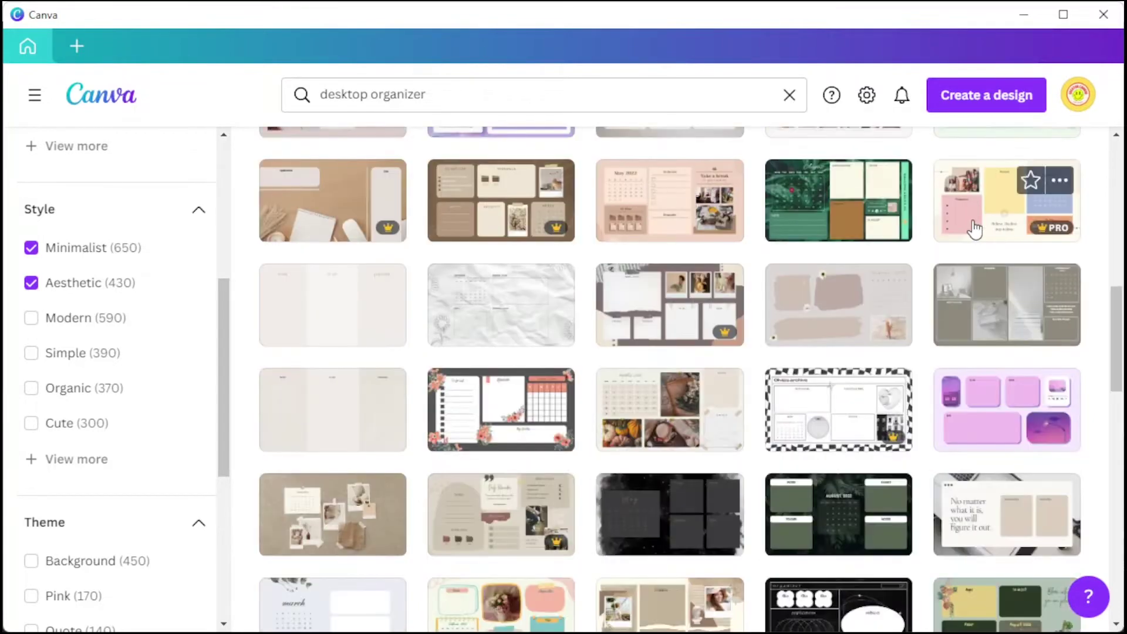
{"action": "scroll", "coordinate": [975, 228], "scroll_direction": "down", "scroll_amount": 2}
{"action": "scroll", "coordinate": [974, 228], "scroll_direction": "down", "scroll_amount": 3}
{"action": "scroll", "coordinate": [975, 229], "scroll_direction": "down", "scroll_amount": 5}
{"action": "scroll", "coordinate": [974, 229], "scroll_direction": "down", "scroll_amount": 5}
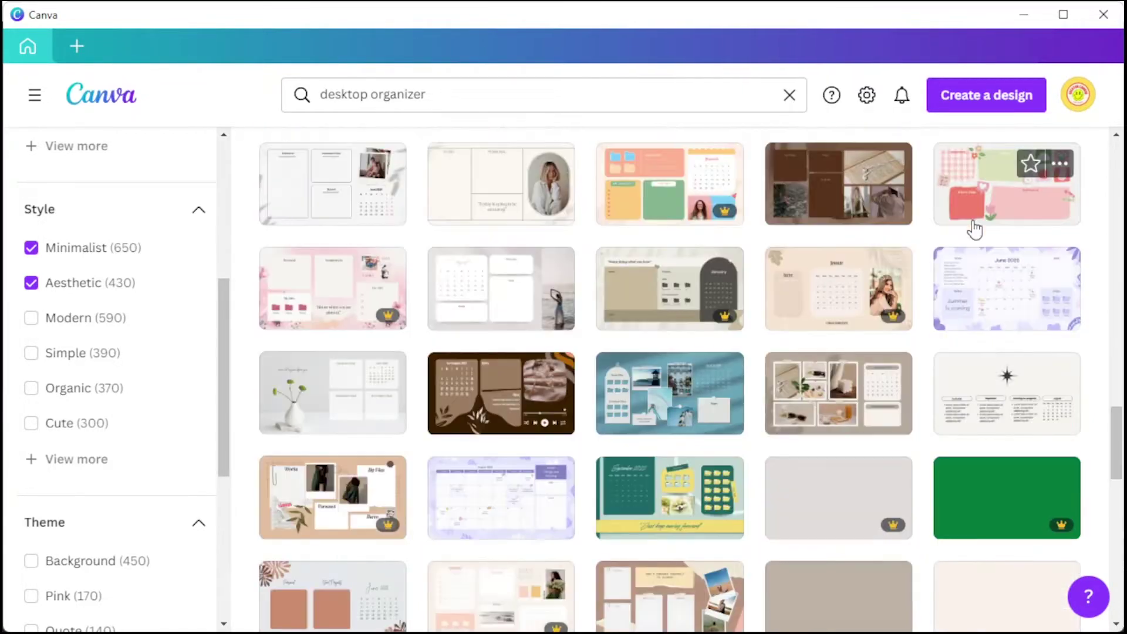
{"action": "scroll", "coordinate": [974, 228], "scroll_direction": "down", "scroll_amount": 5}
{"action": "scroll", "coordinate": [973, 226], "scroll_direction": "down", "scroll_amount": 5}
{"action": "scroll", "coordinate": [971, 227], "scroll_direction": "down", "scroll_amount": 5}
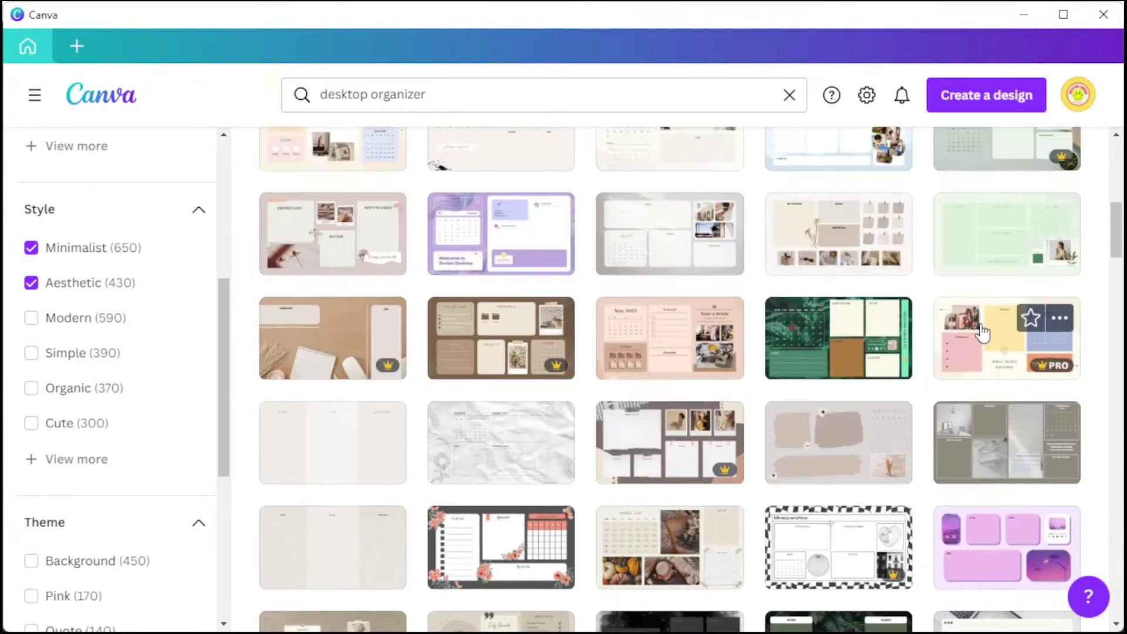
{"action": "left_click", "coordinate": [981, 330]}
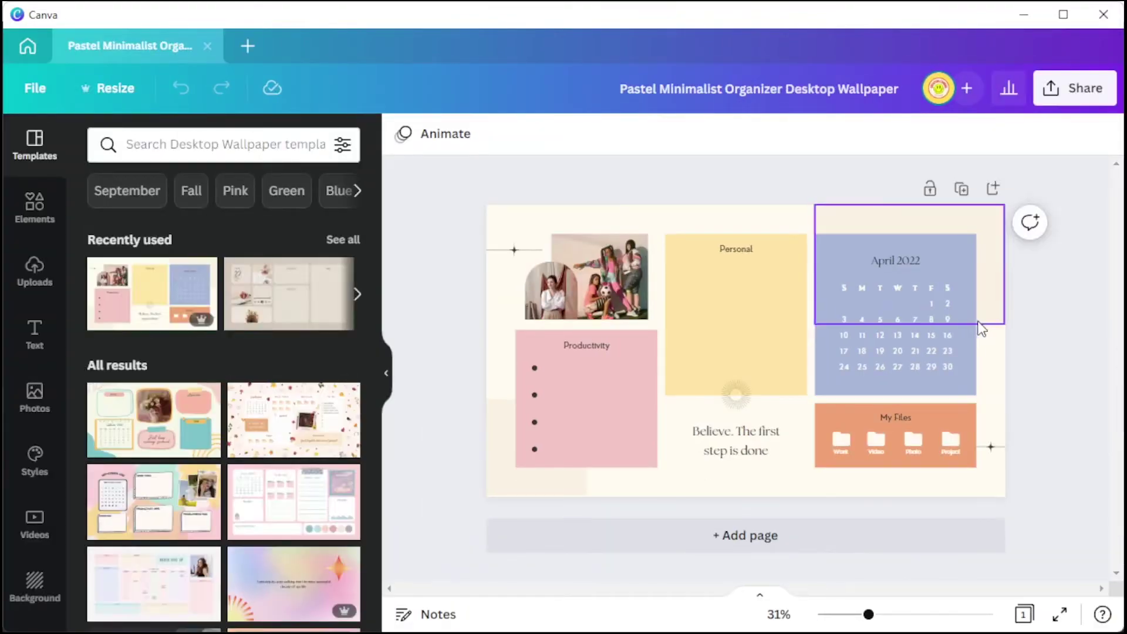
Drag the green flower from Recently used elements onto the wallpaper and shrink it
{"action": "left_click", "coordinate": [19, 207]}
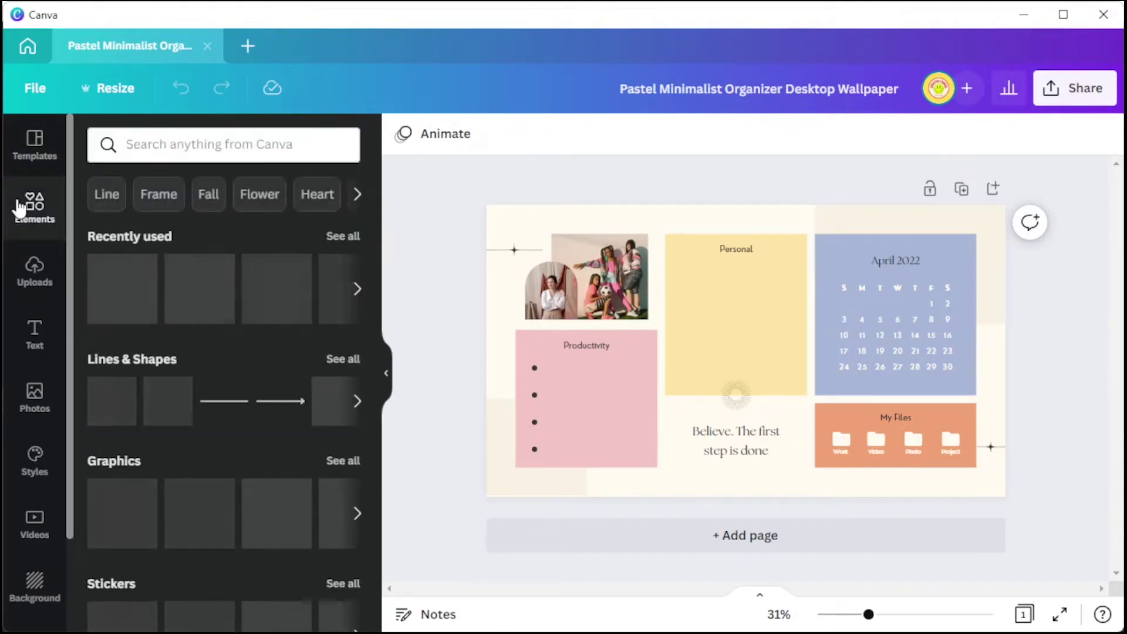
{"action": "scroll", "coordinate": [294, 422], "scroll_direction": "down", "scroll_amount": 2}
{"action": "scroll", "coordinate": [332, 288], "scroll_direction": "up", "scroll_amount": 2}
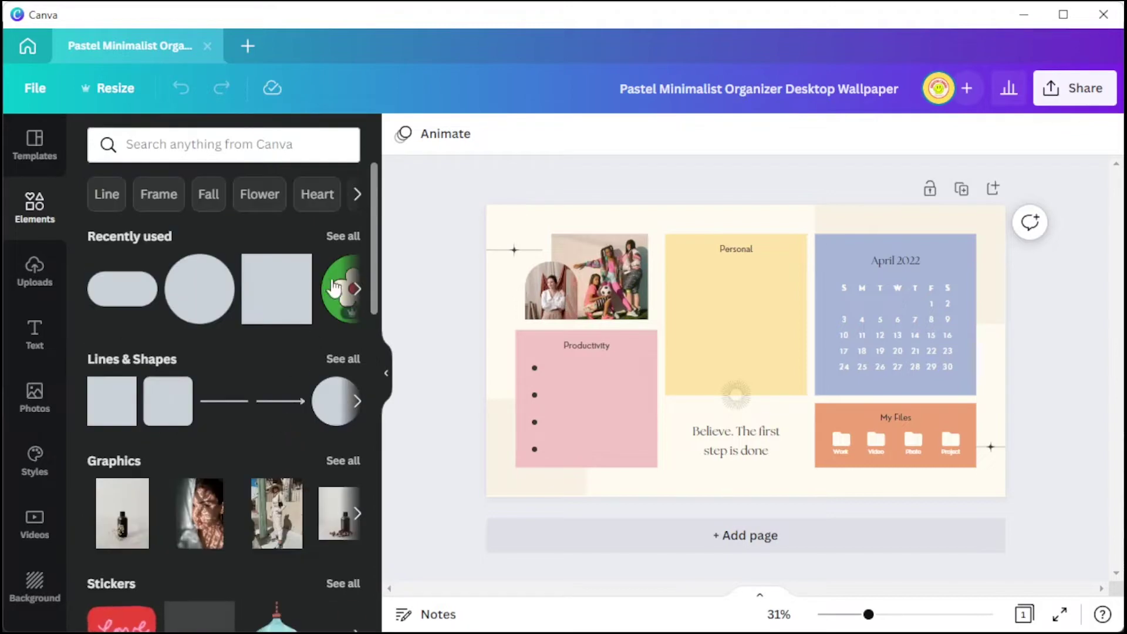
{"action": "left_click_drag", "start_coordinate": [363, 305], "coordinate": [734, 317]}
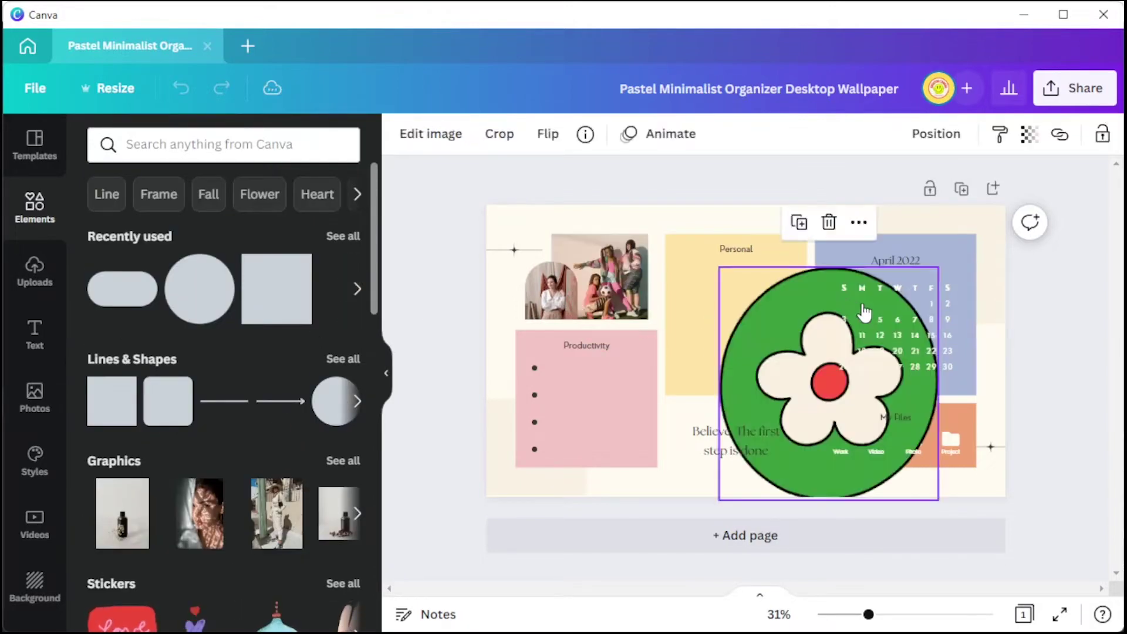
{"action": "mouse_move", "coordinate": [938, 270]}
{"action": "left_mouse_down"}
{"action": "mouse_move", "coordinate": [817, 396]}
{"action": "mouse_move", "coordinate": [827, 303]}
{"action": "left_mouse_up"}
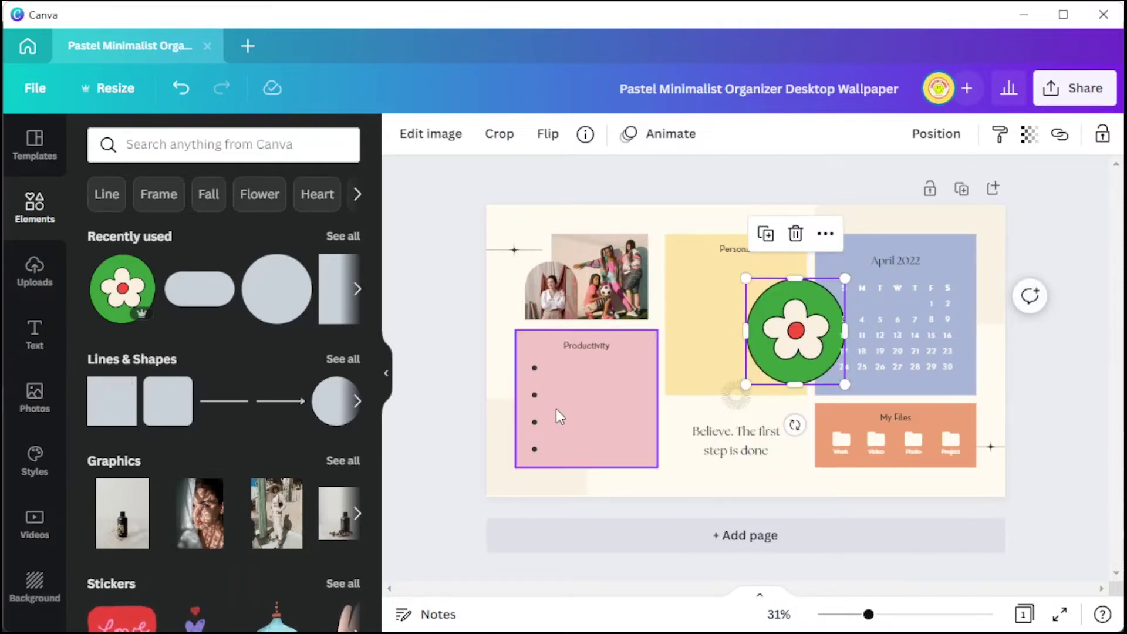
{"action": "left_click", "coordinate": [616, 405]}
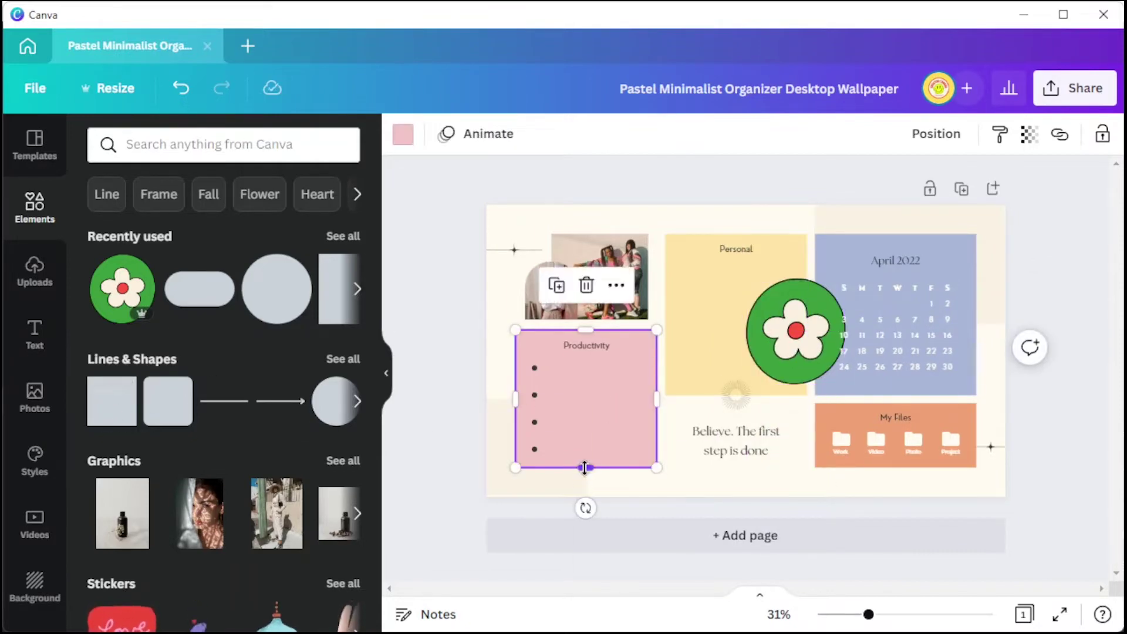
{"action": "left_click_drag", "start_coordinate": [585, 468], "coordinate": [587, 469]}
{"action": "left_click", "coordinate": [401, 138]}
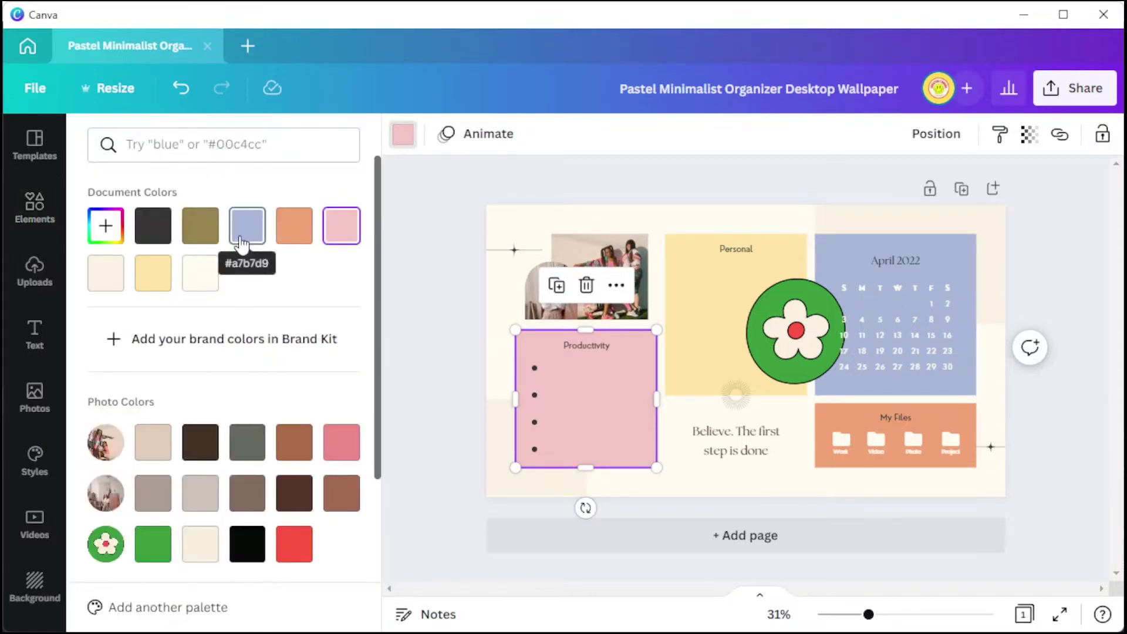
{"action": "left_click", "coordinate": [1028, 135]}
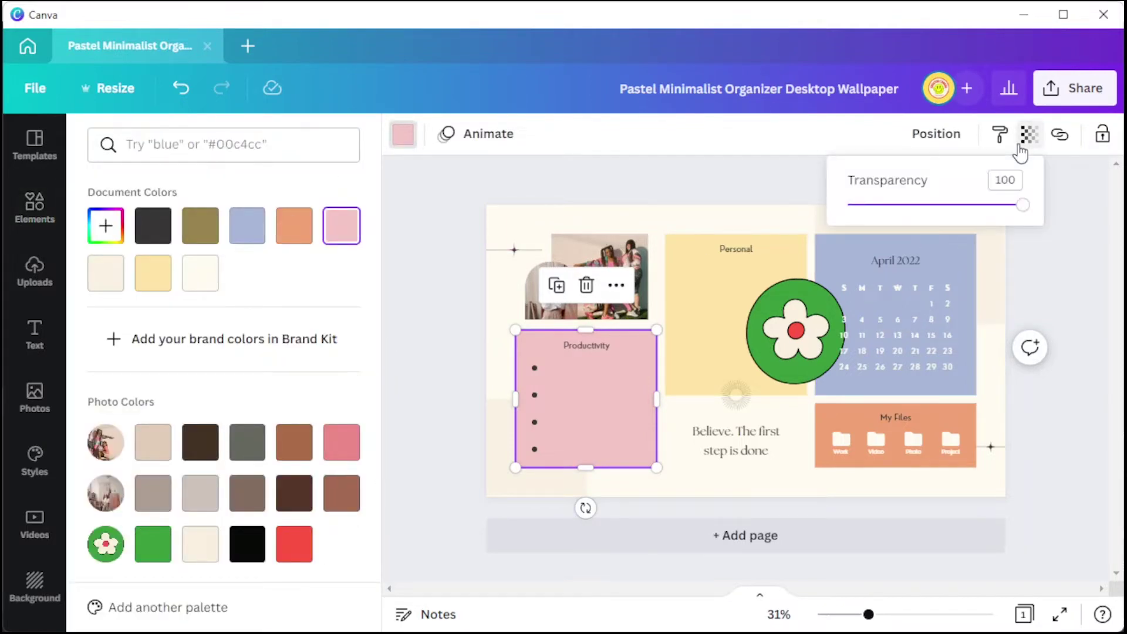
{"action": "left_click_drag", "start_coordinate": [1019, 205], "coordinate": [1048, 220]}
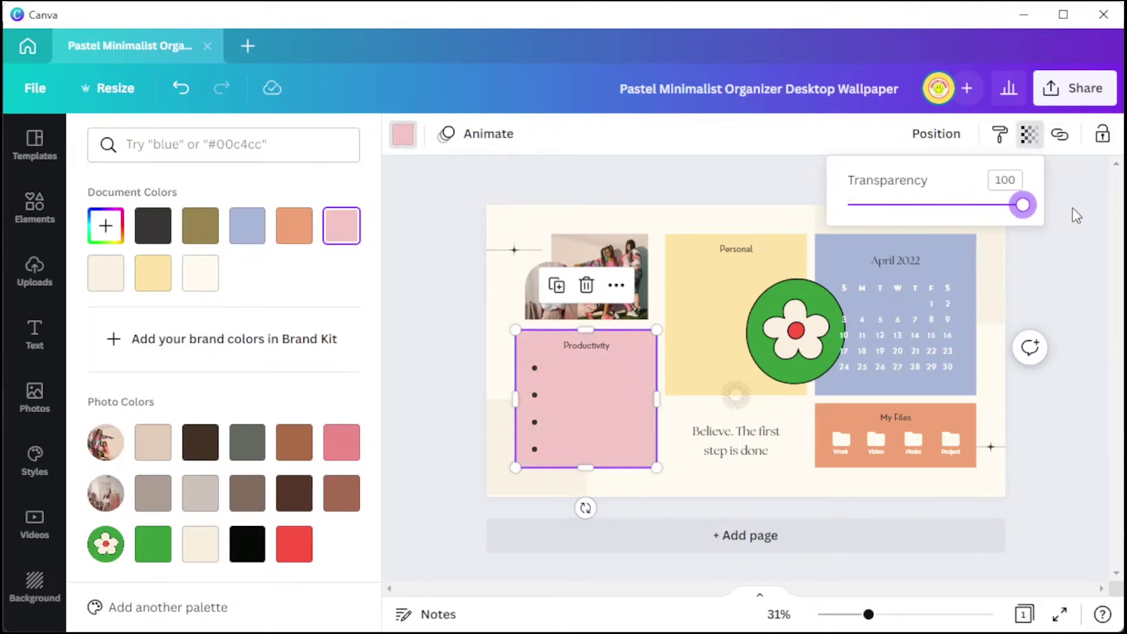
{"action": "key", "text": "Escape"}
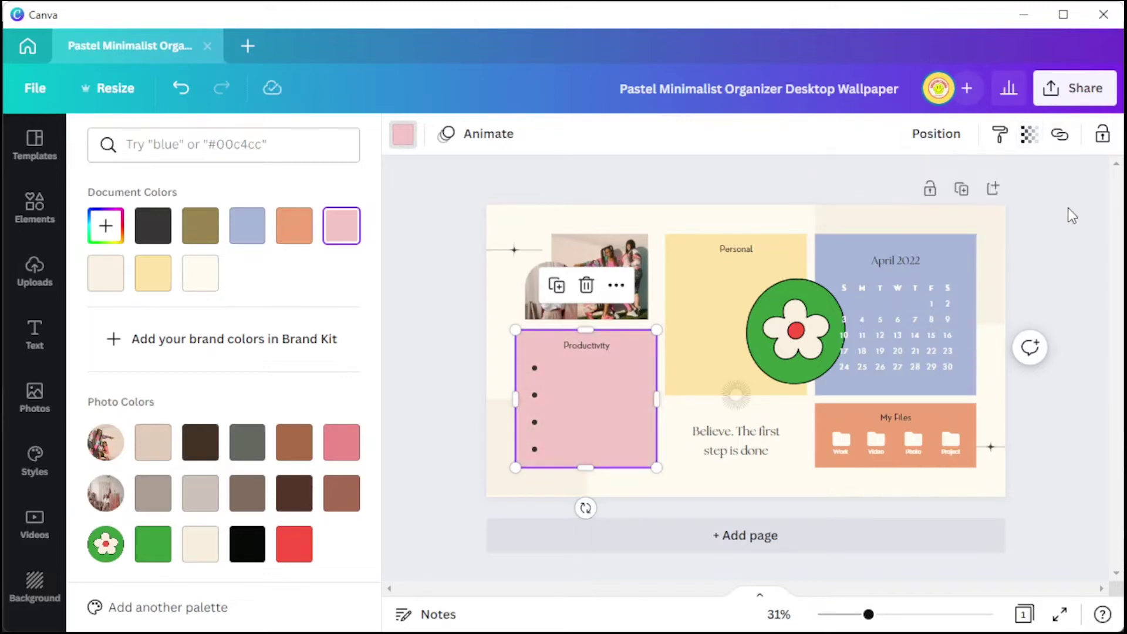
Check the quote's font list, then move from Uploads to the stock Photos library
{"action": "left_click", "coordinate": [755, 464]}
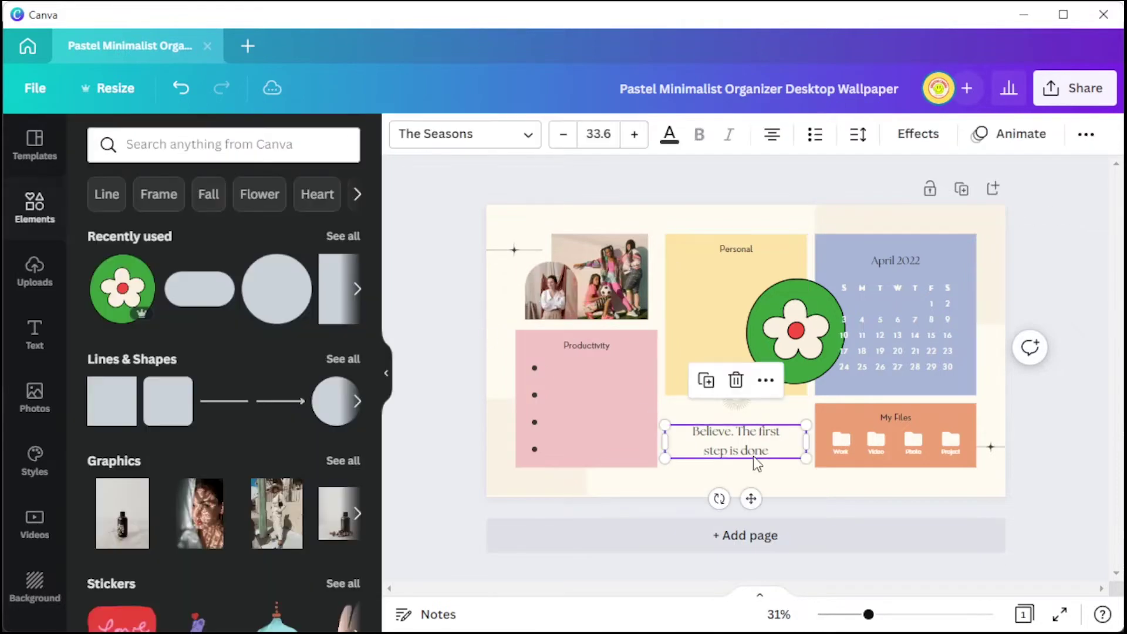
{"action": "left_click", "coordinate": [503, 149]}
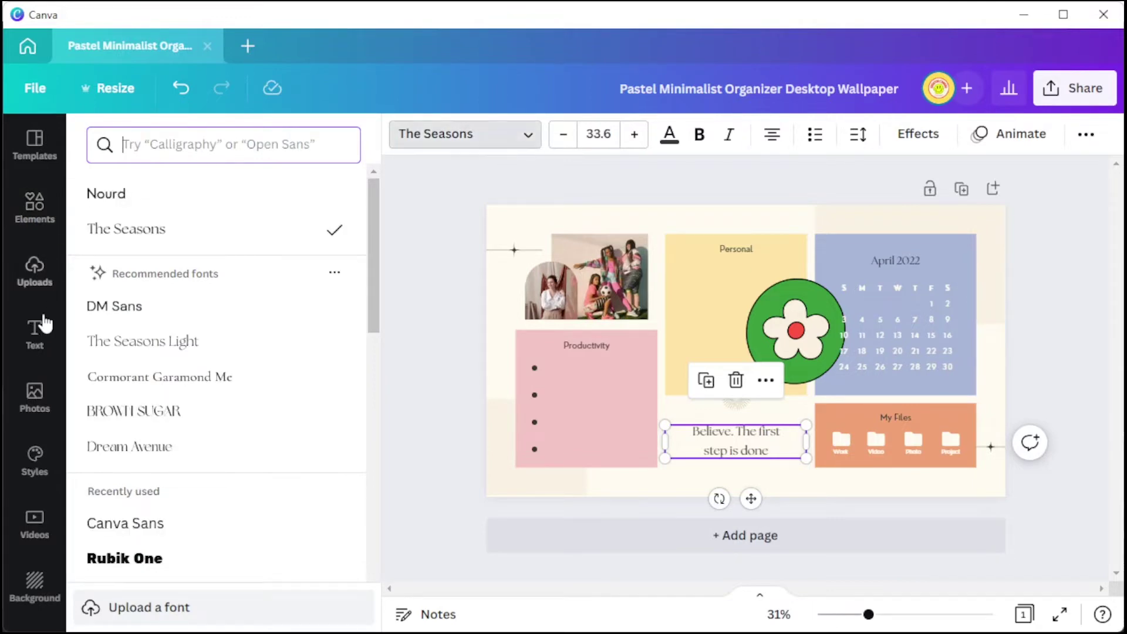
{"action": "left_click", "coordinate": [30, 402]}
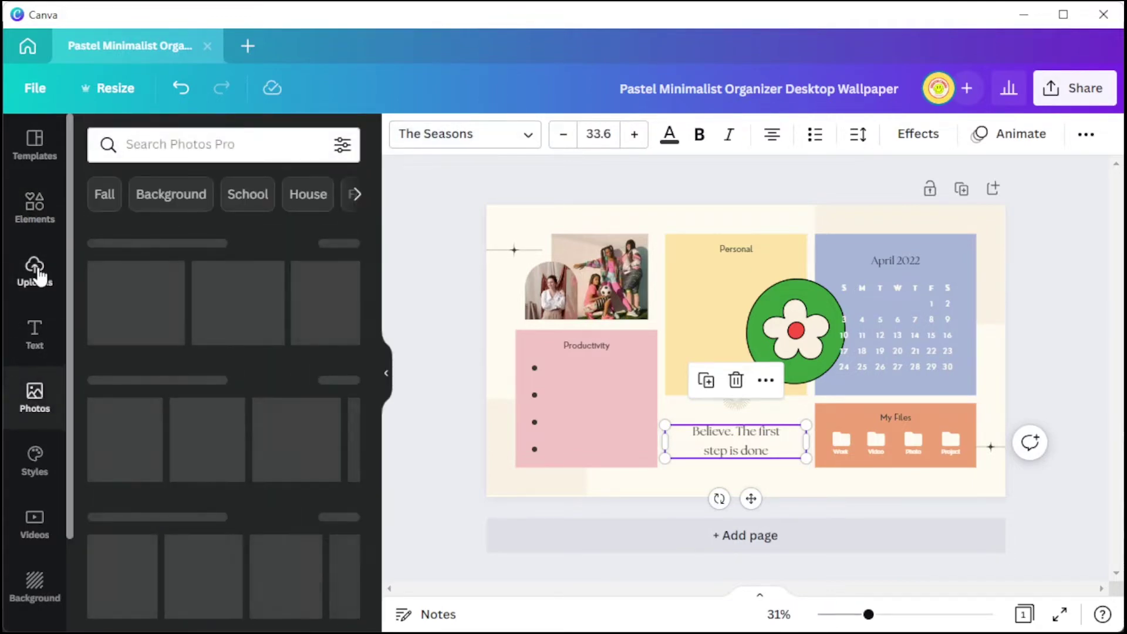
{"action": "left_click", "coordinate": [36, 273]}
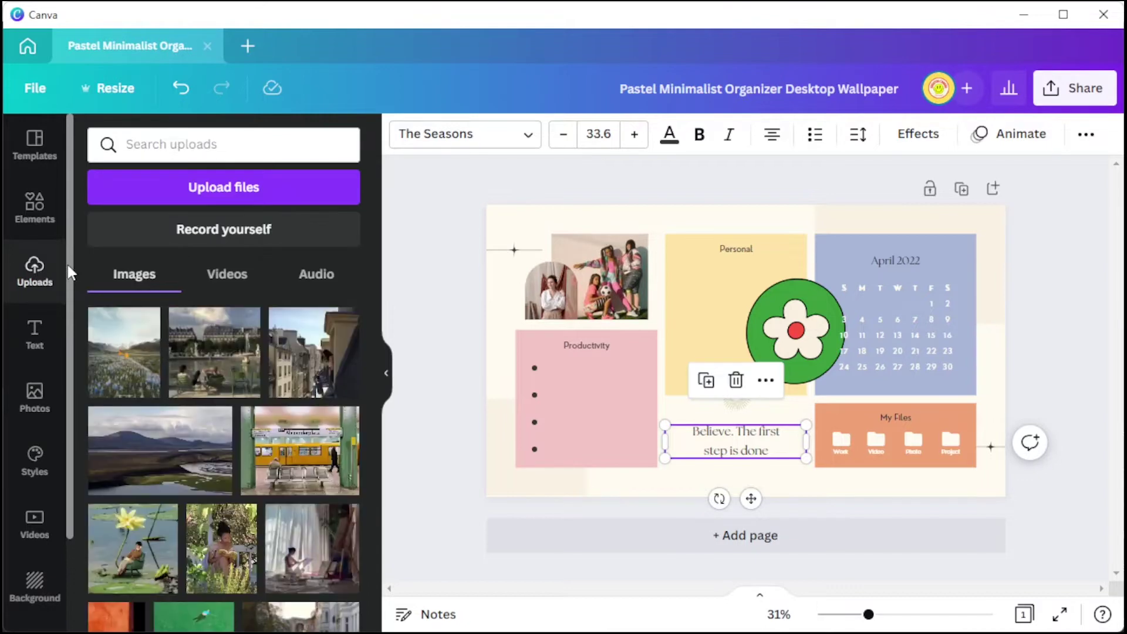
{"action": "left_click", "coordinate": [35, 397]}
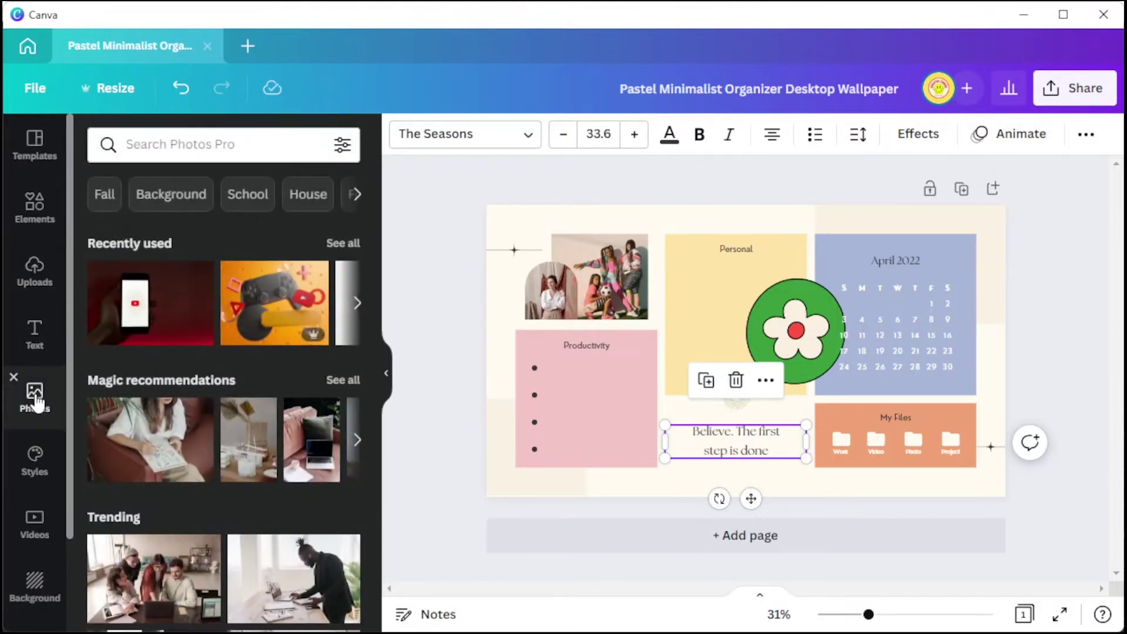
Set the top-left group photo's brightness to 0 and contrast to 35
{"action": "left_click", "coordinate": [597, 290]}
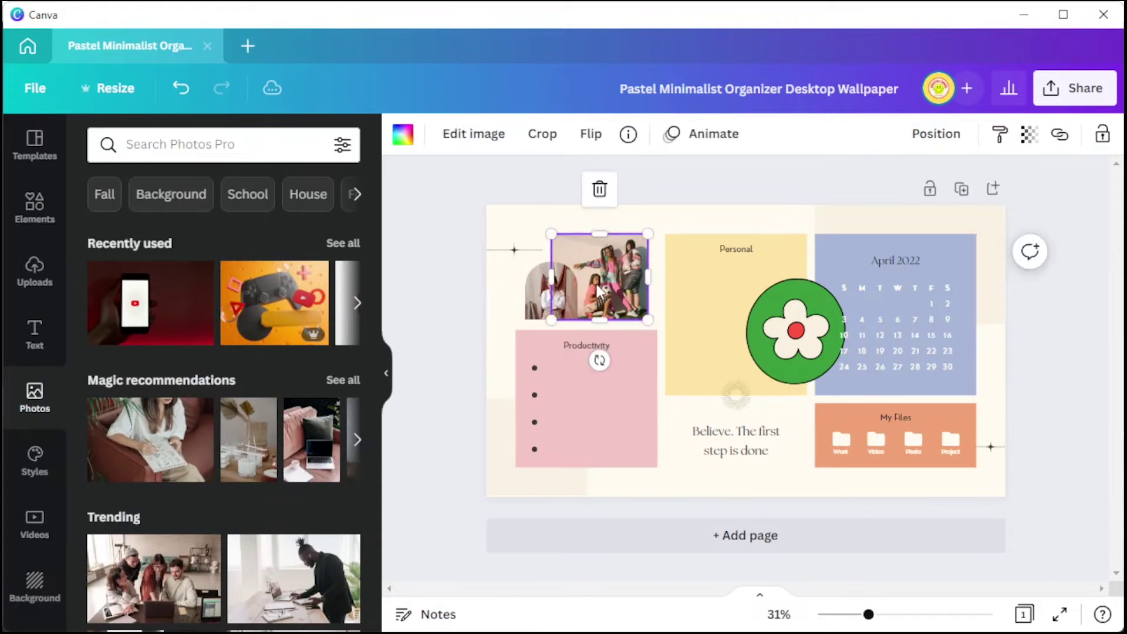
{"action": "left_click", "coordinate": [473, 147]}
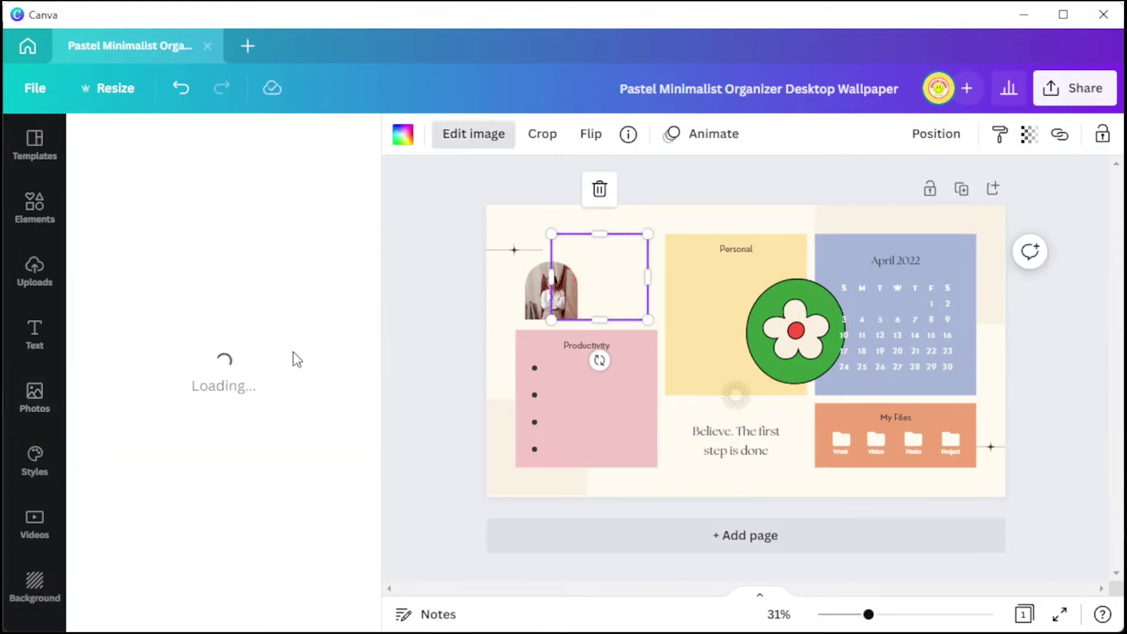
{"action": "scroll", "coordinate": [261, 316], "scroll_direction": "down", "scroll_amount": 4}
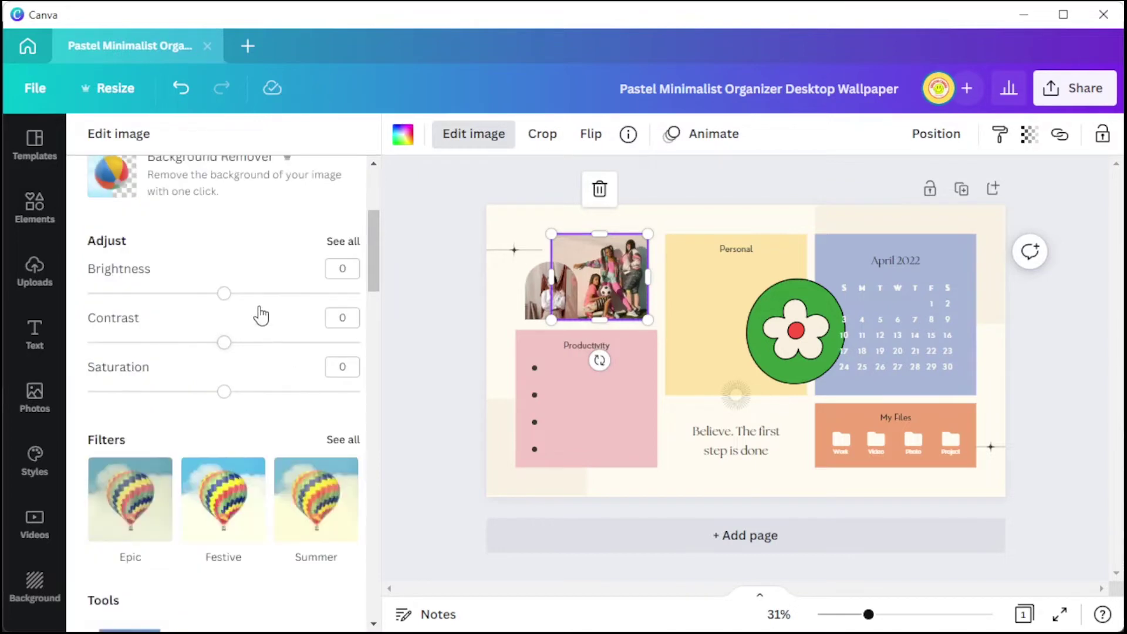
{"action": "left_click_drag", "start_coordinate": [232, 293], "coordinate": [223, 293]}
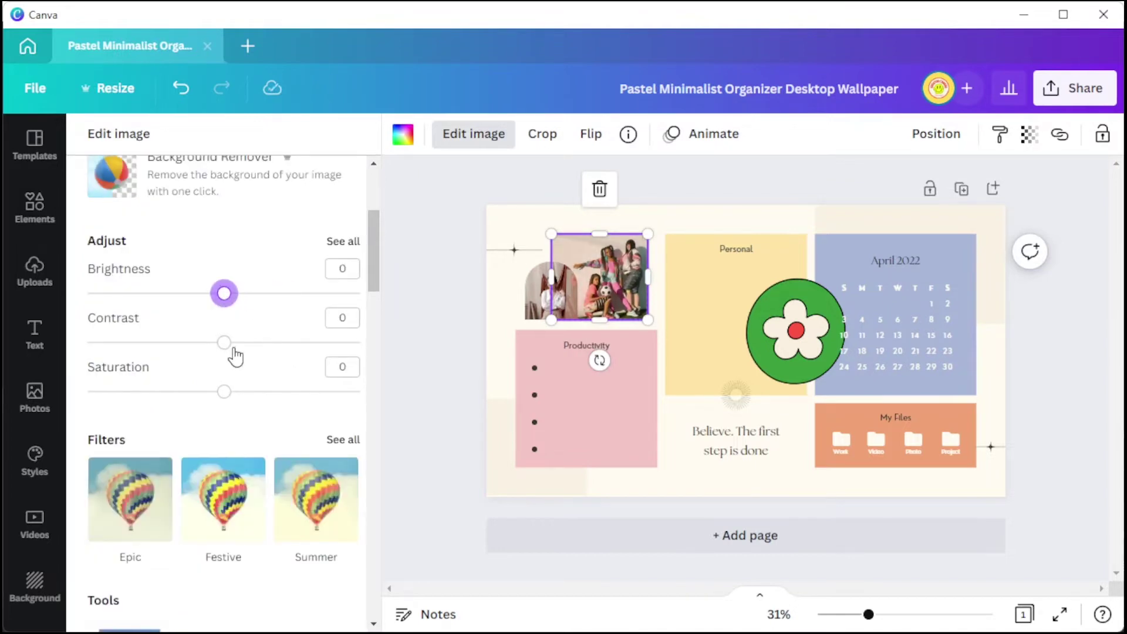
{"action": "left_click_drag", "start_coordinate": [224, 342], "coordinate": [272, 344]}
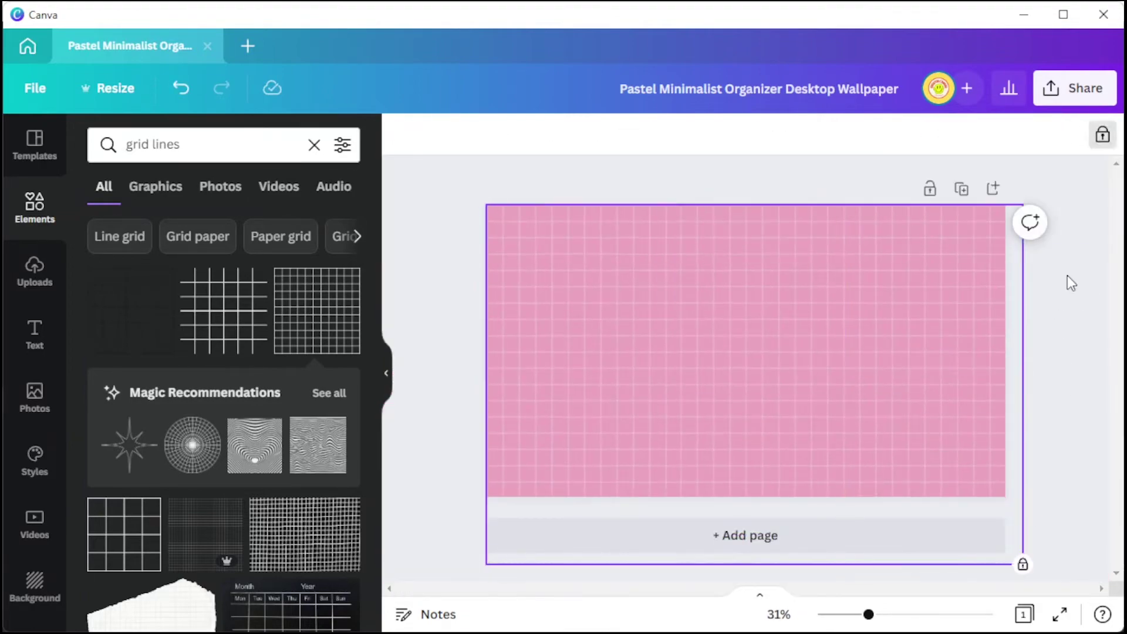
Search Elements for 'tab' shapes, then narrow the white box and the bottom-right yellow box
{"action": "left_click", "coordinate": [33, 222]}
{"action": "type", "text": "tab"}
{"action": "key", "text": "Return"}
{"action": "scroll", "coordinate": [293, 387], "scroll_direction": "down", "scroll_amount": 5}
{"action": "scroll", "coordinate": [234, 364], "scroll_direction": "down", "scroll_amount": 5}
{"action": "scroll", "coordinate": [265, 431], "scroll_direction": "down", "scroll_amount": 5}
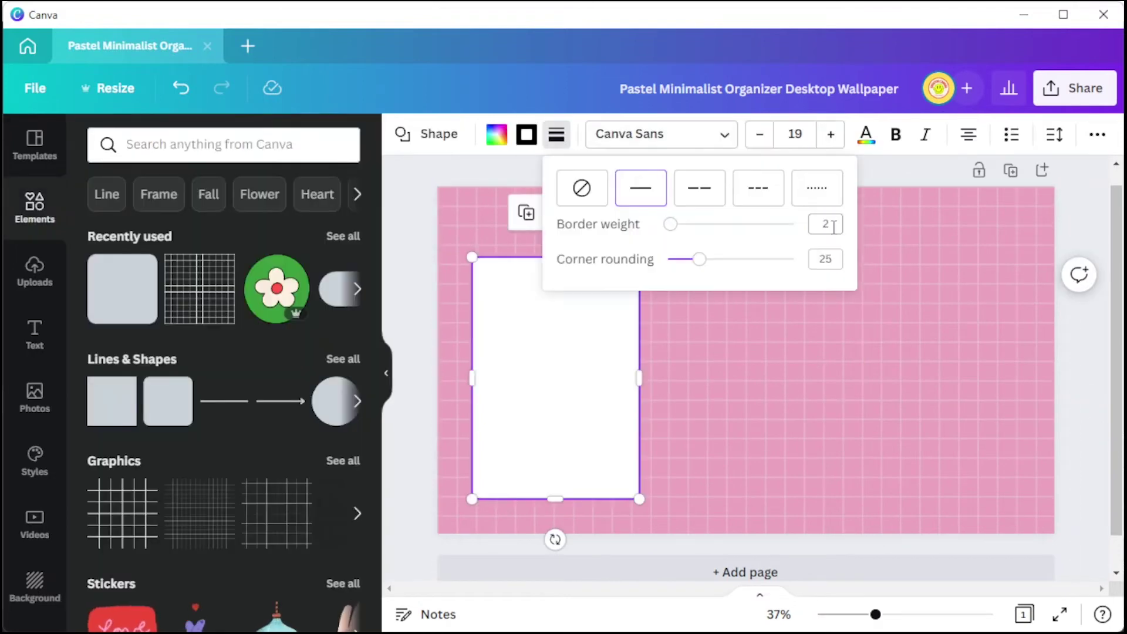
{"action": "left_click_drag", "start_coordinate": [472, 379], "coordinate": [484, 352]}
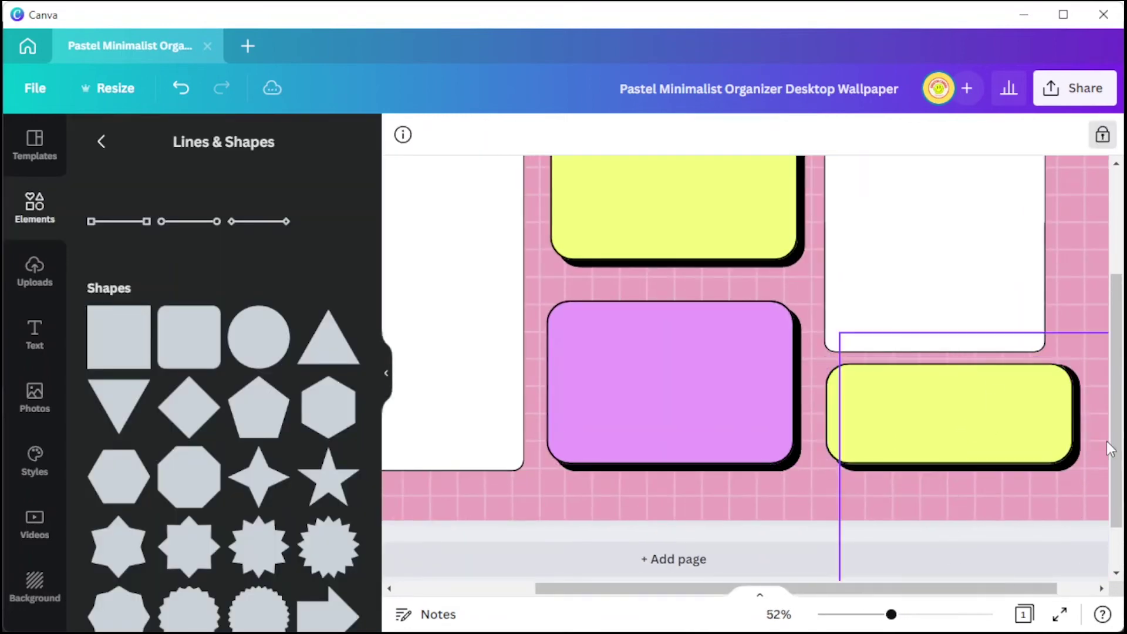
{"action": "left_click_drag", "start_coordinate": [1079, 450], "coordinate": [993, 470]}
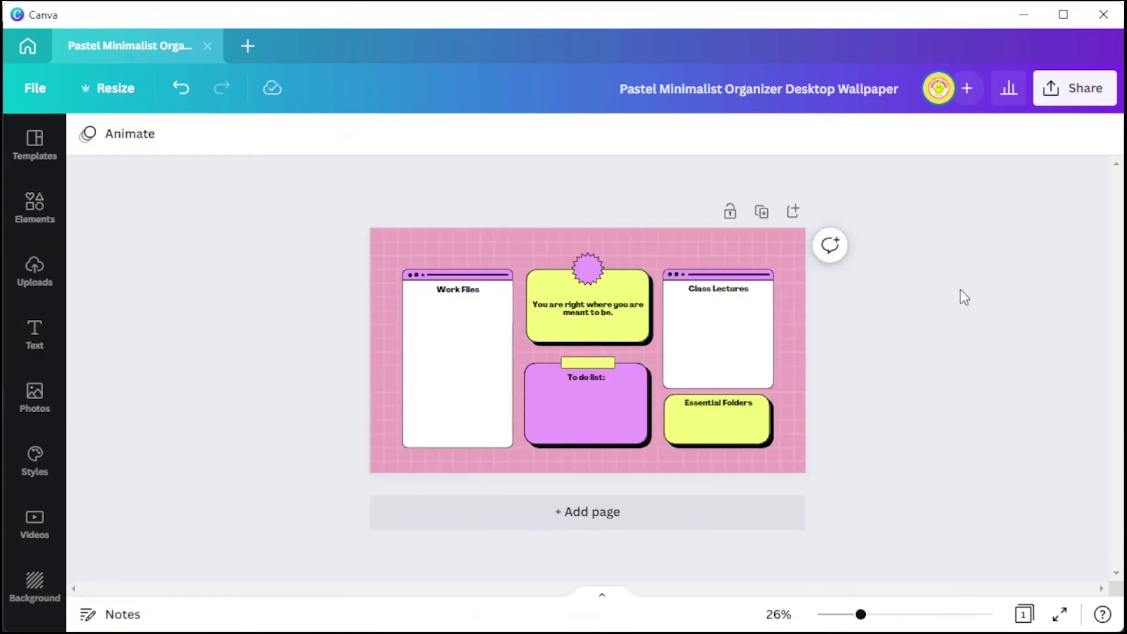
Download the wallpaper as a 1920×1080 PNG
{"action": "left_click", "coordinate": [1063, 100]}
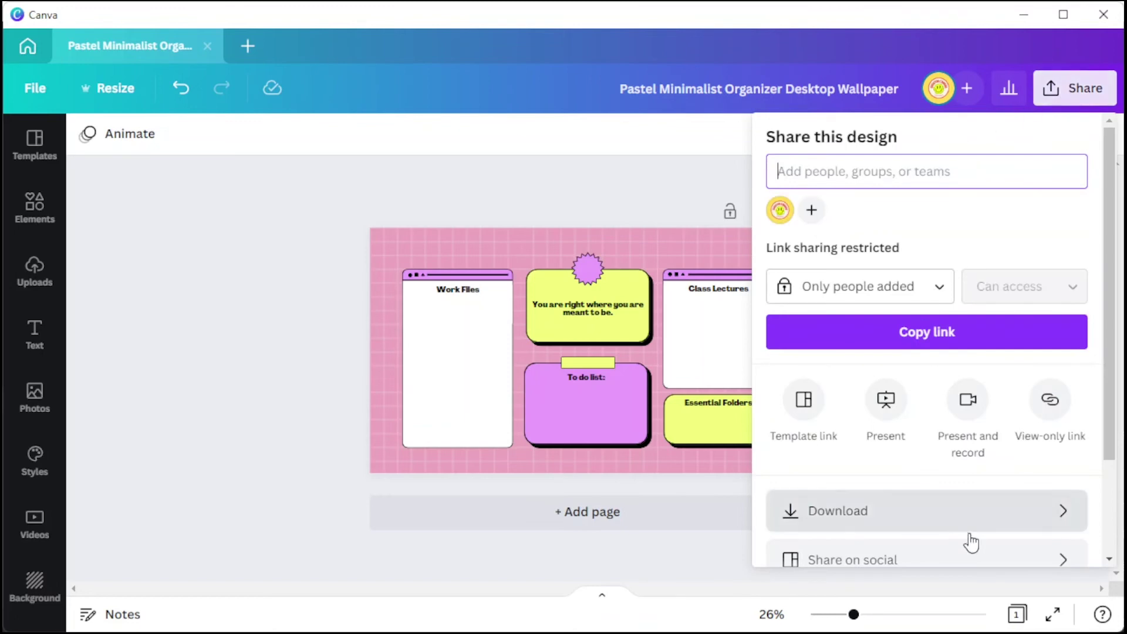
{"action": "left_click", "coordinate": [900, 516]}
{"action": "left_click", "coordinate": [933, 218]}
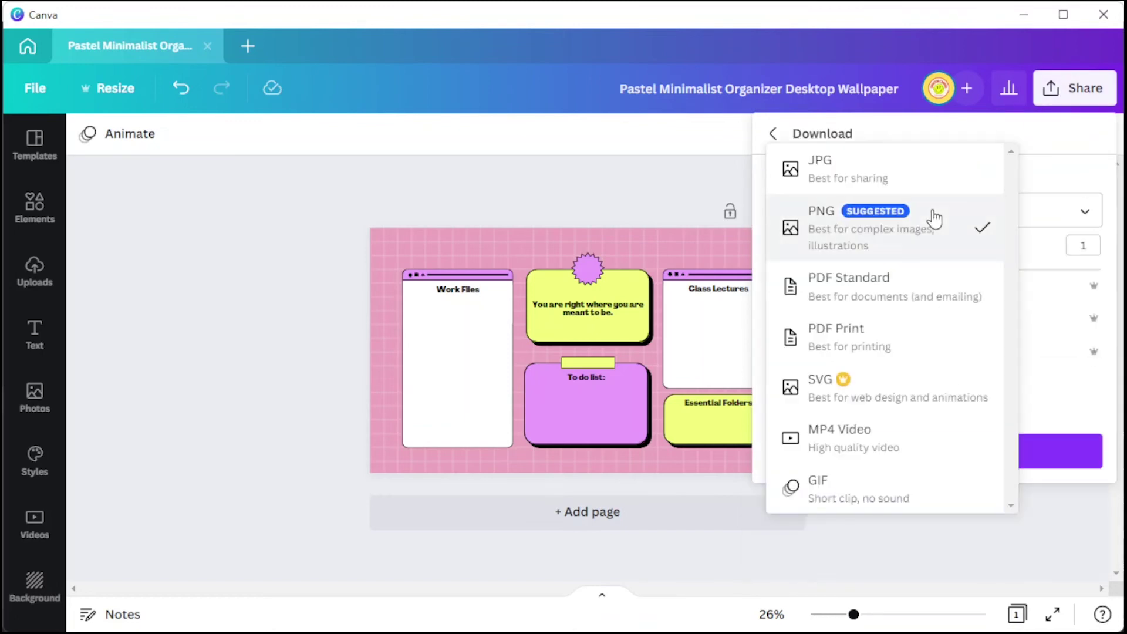
{"action": "left_click", "coordinate": [934, 220]}
{"action": "left_click", "coordinate": [991, 453]}
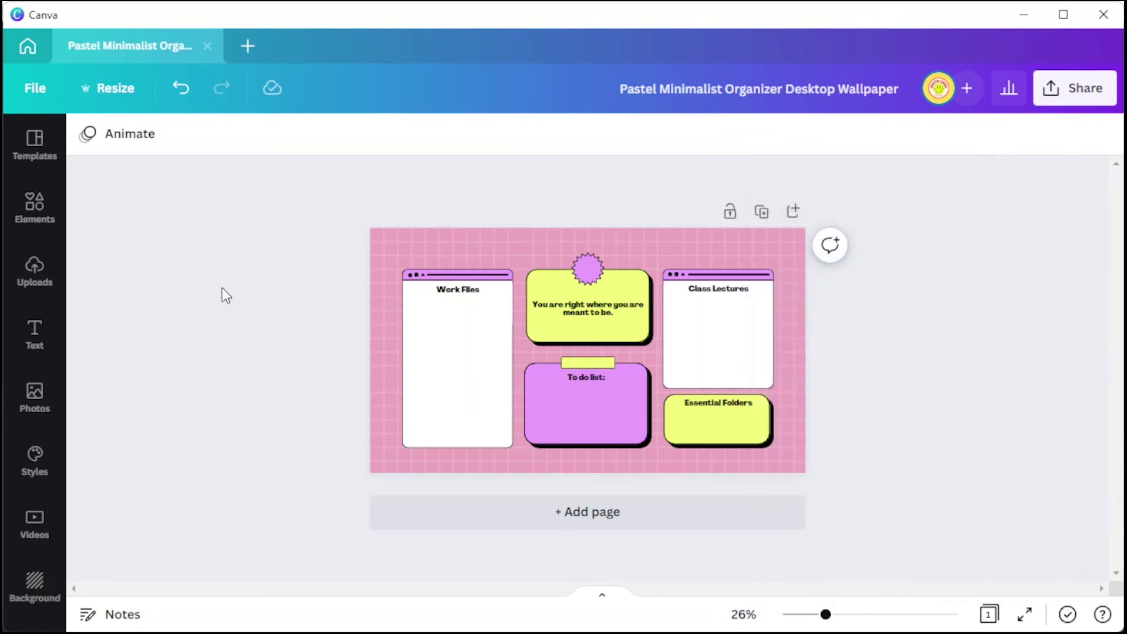
{"action": "scroll", "coordinate": [223, 288], "scroll_direction": "up", "scroll_amount": 3}
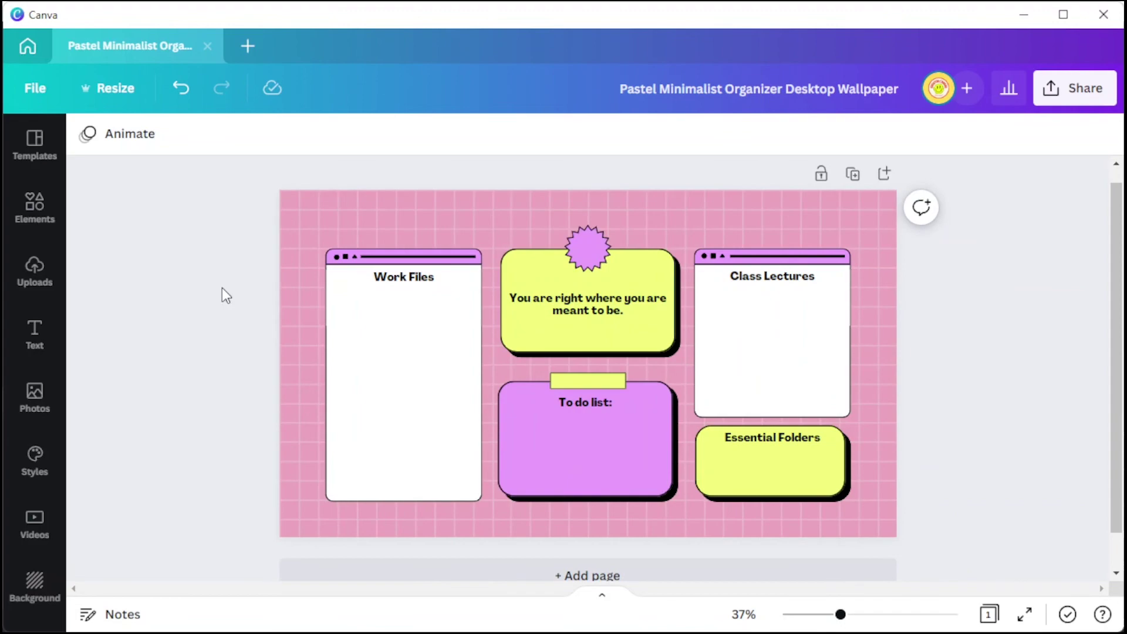